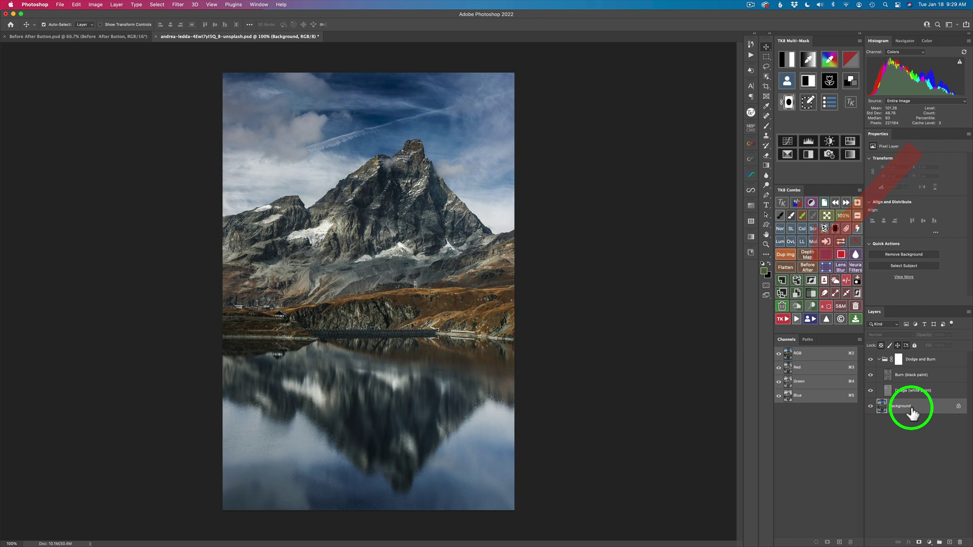
Toggle the dodge and burn edits off and on, then show the Actions list with Default Actions expanded.
{"action": "left_click", "coordinate": [808, 266]}
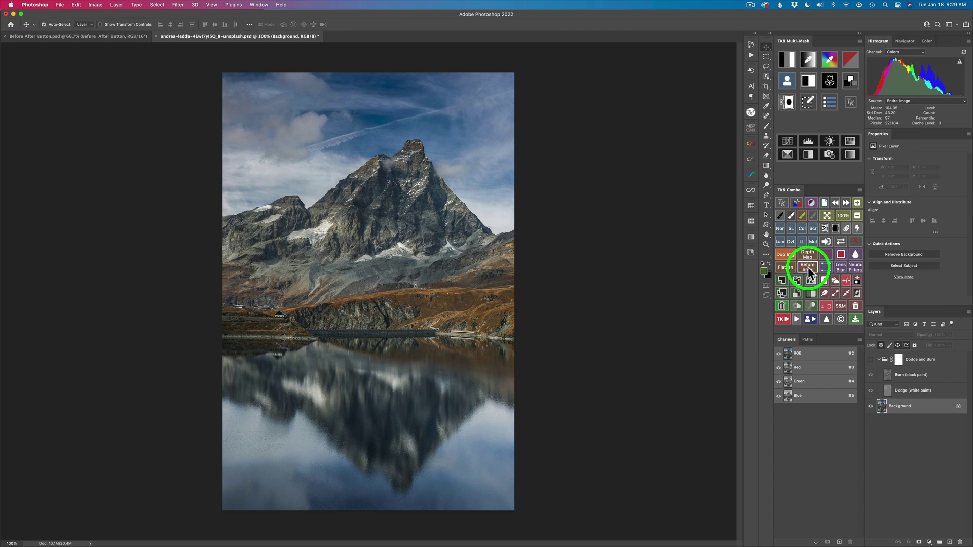
{"action": "left_click", "coordinate": [808, 267]}
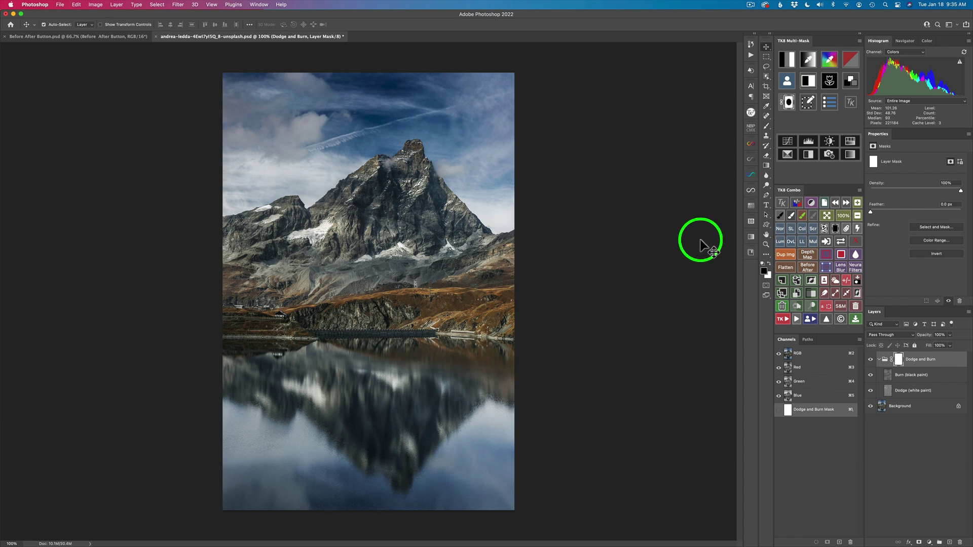
{"action": "left_click", "coordinate": [752, 53]}
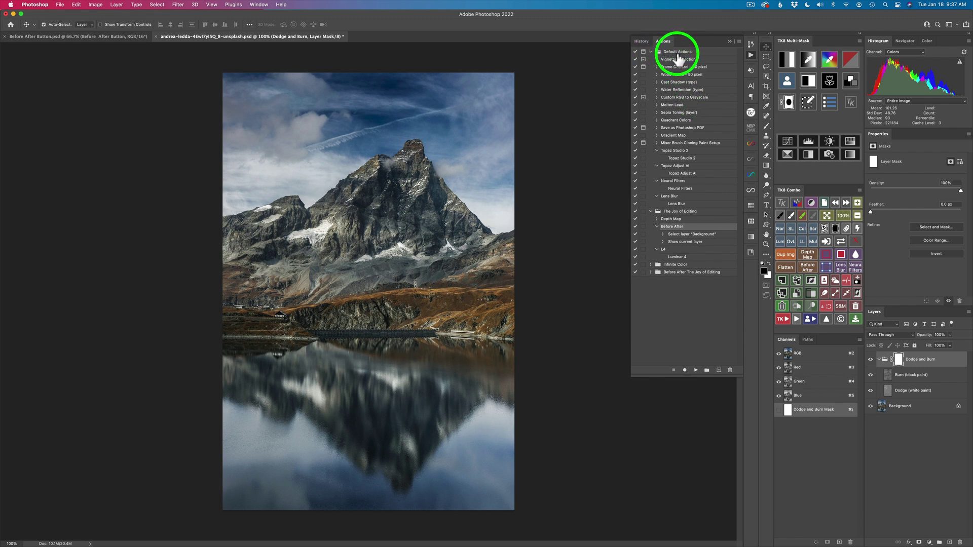
{"action": "left_click", "coordinate": [650, 52]}
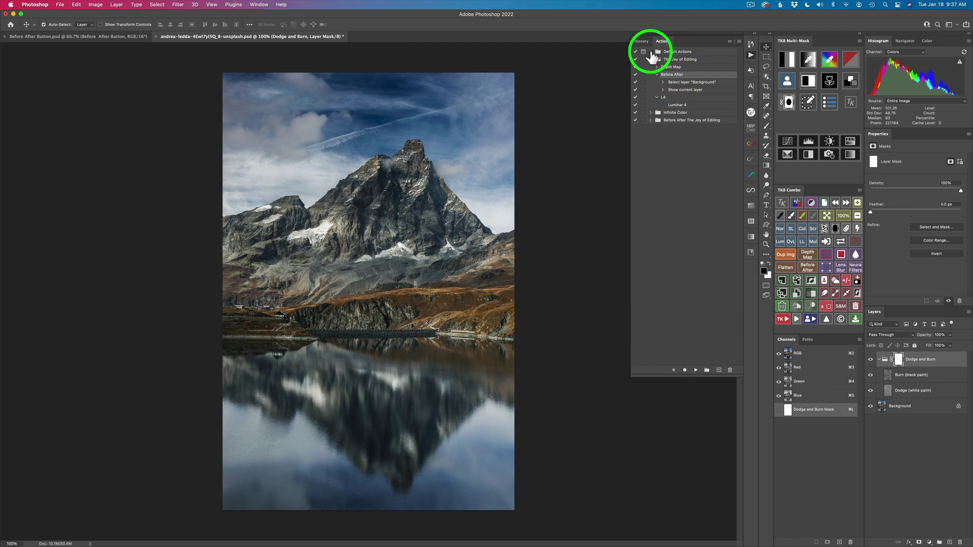
{"action": "left_click", "coordinate": [650, 52]}
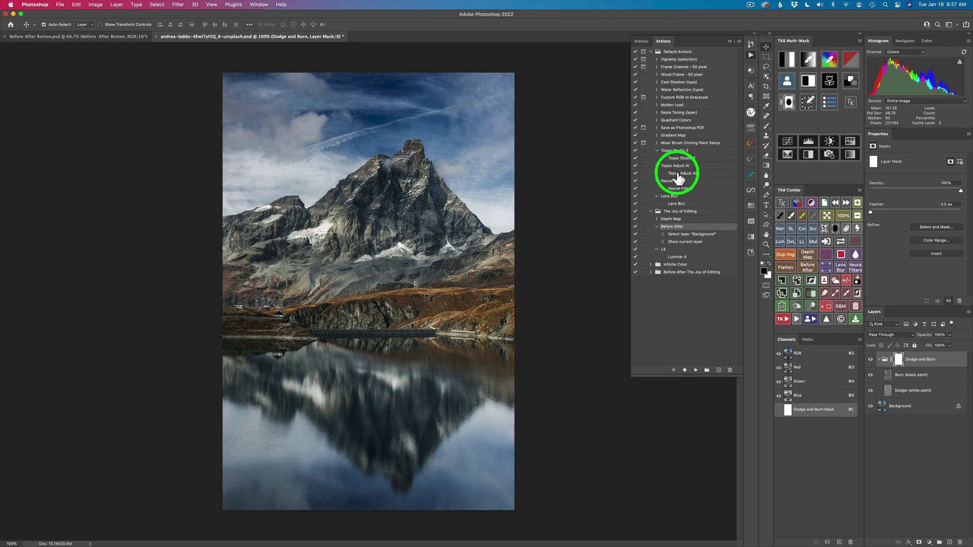
Create a new empty action set named 'TK8 Actions'.
{"action": "left_click", "coordinate": [707, 371]}
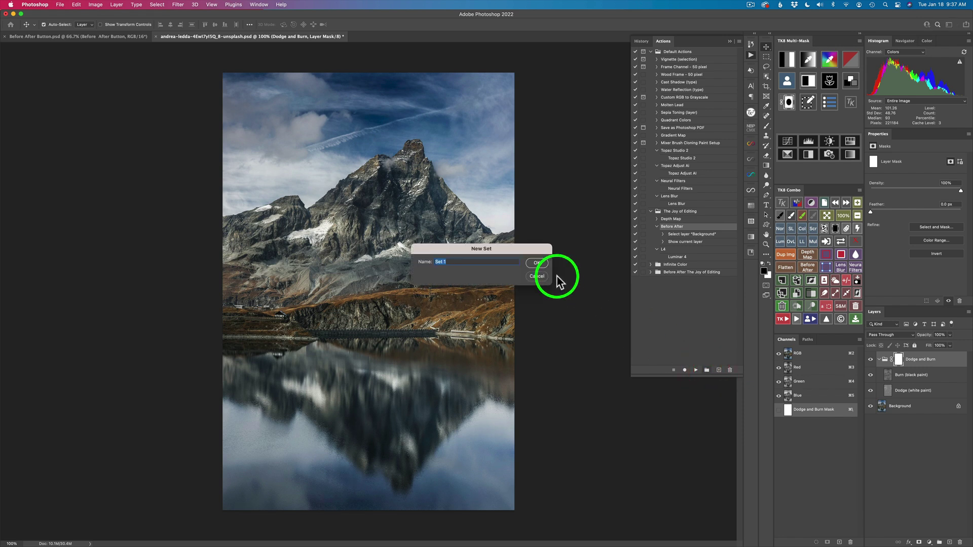
{"action": "type", "text": "TK8 Actions"}
{"action": "left_click", "coordinate": [539, 263]}
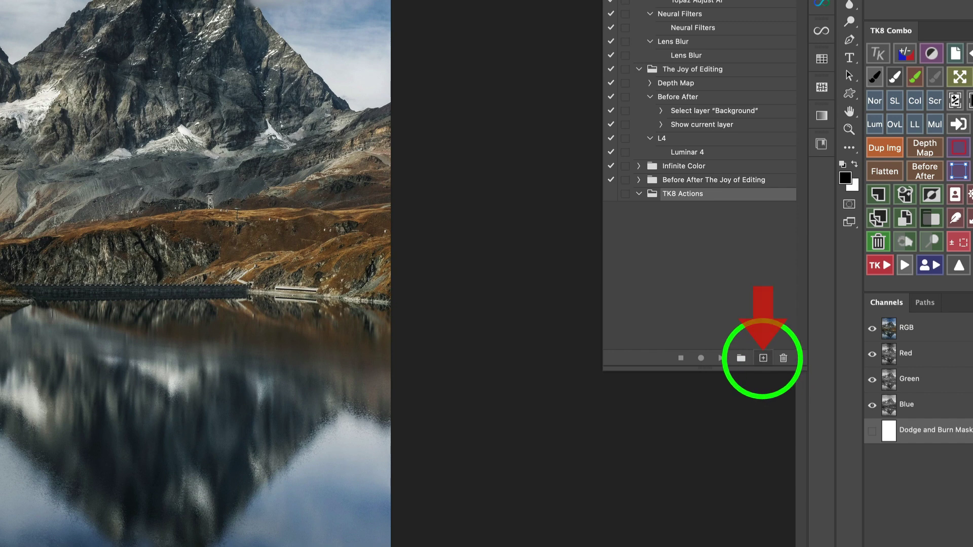
Add a 'Before After' action to the TK8 Actions set and begin recording it.
{"action": "left_click", "coordinate": [764, 358]}
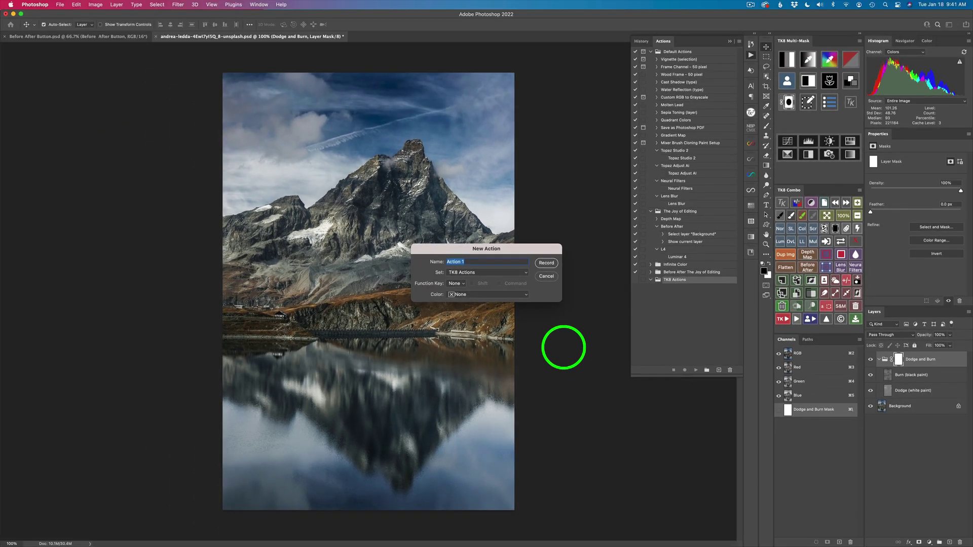
{"action": "type", "text": "Before After"}
{"action": "left_click", "coordinate": [548, 262]}
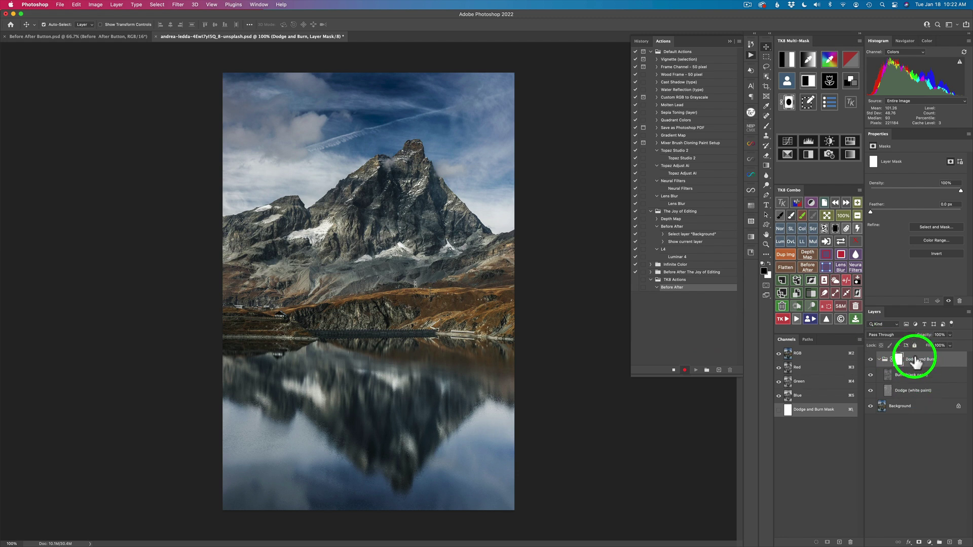
Record selecting the Background layer and showing only that layer, then stop recording.
{"action": "left_click", "coordinate": [906, 409]}
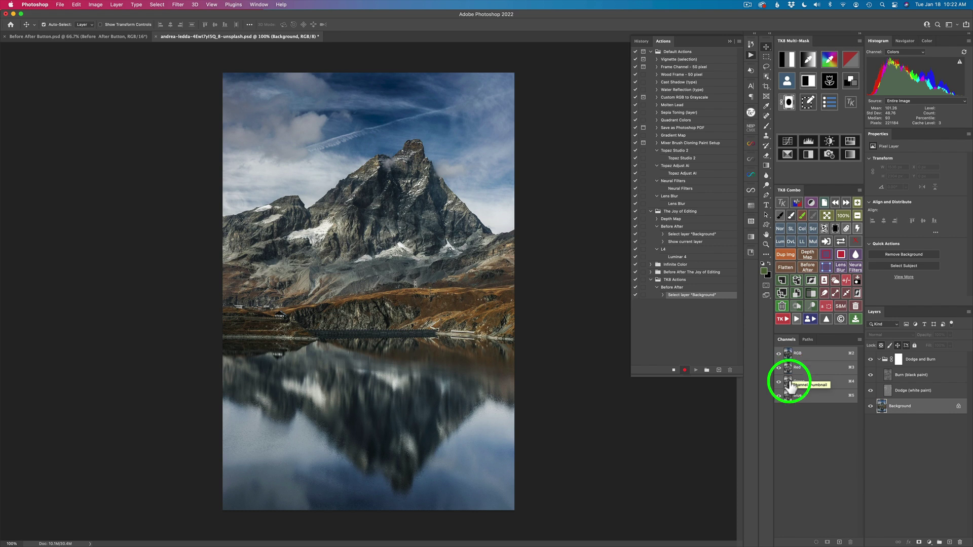
{"action": "left_click", "coordinate": [871, 406], "text": "alt"}
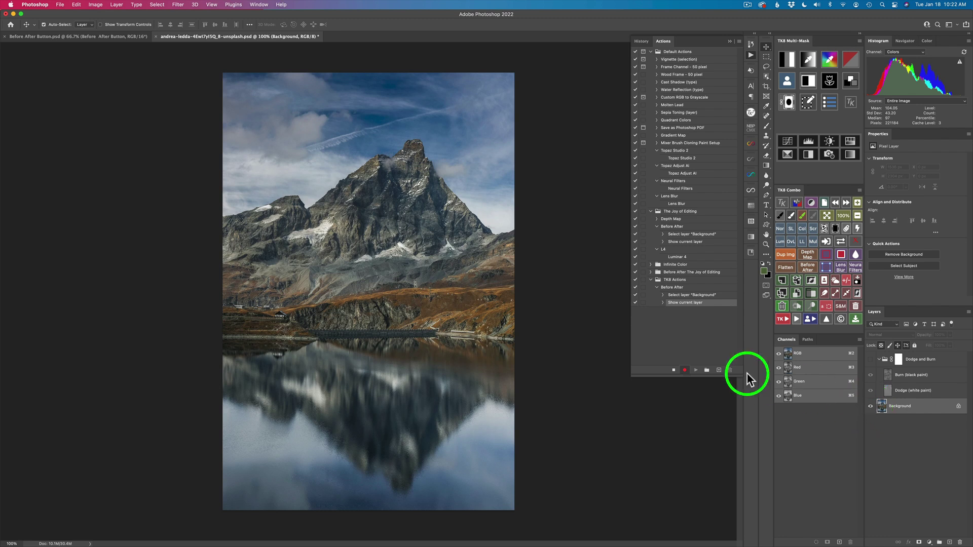
{"action": "left_click", "coordinate": [674, 370]}
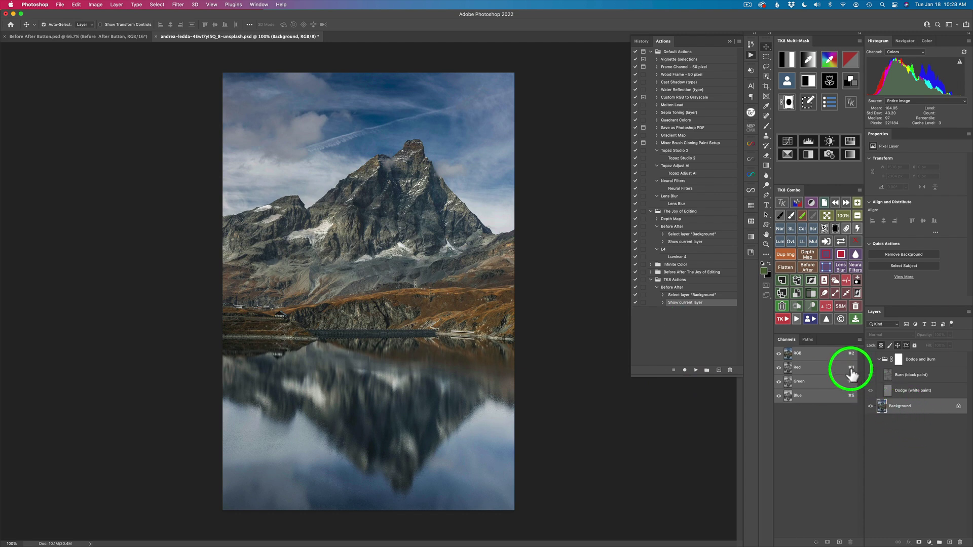
Play the Before After action repeatedly, including with the Dodge and Burn group selected, ending with edits visible.
{"action": "left_click", "coordinate": [683, 289]}
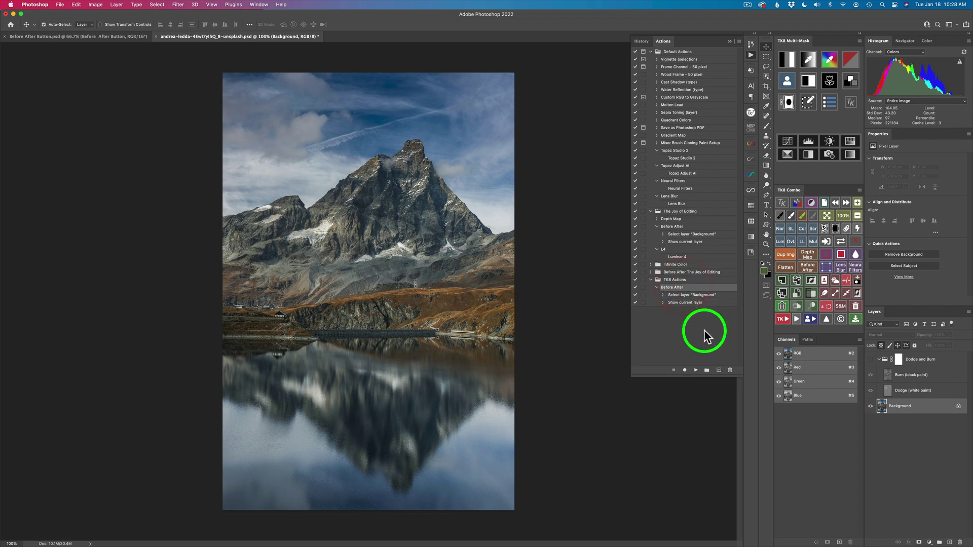
{"action": "left_click", "coordinate": [697, 371]}
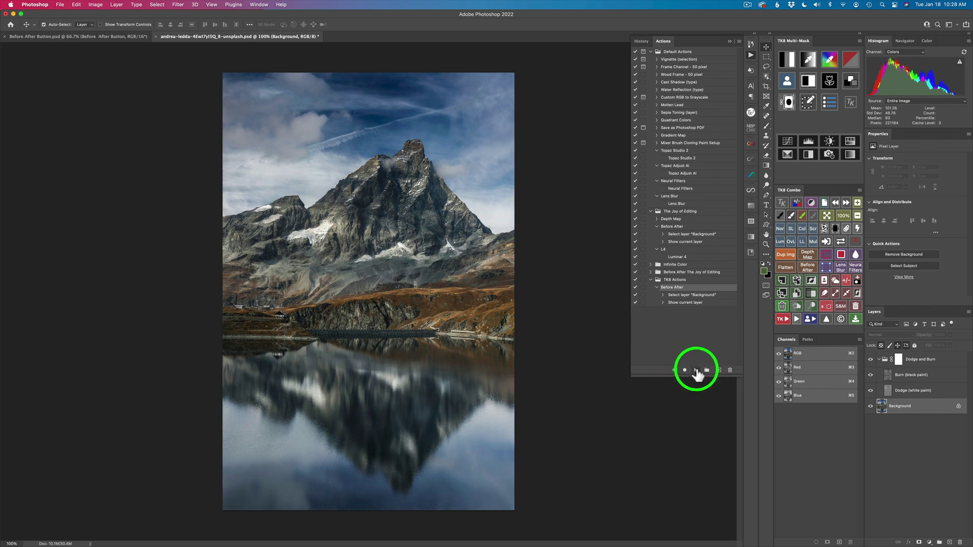
{"action": "left_click", "coordinate": [696, 371]}
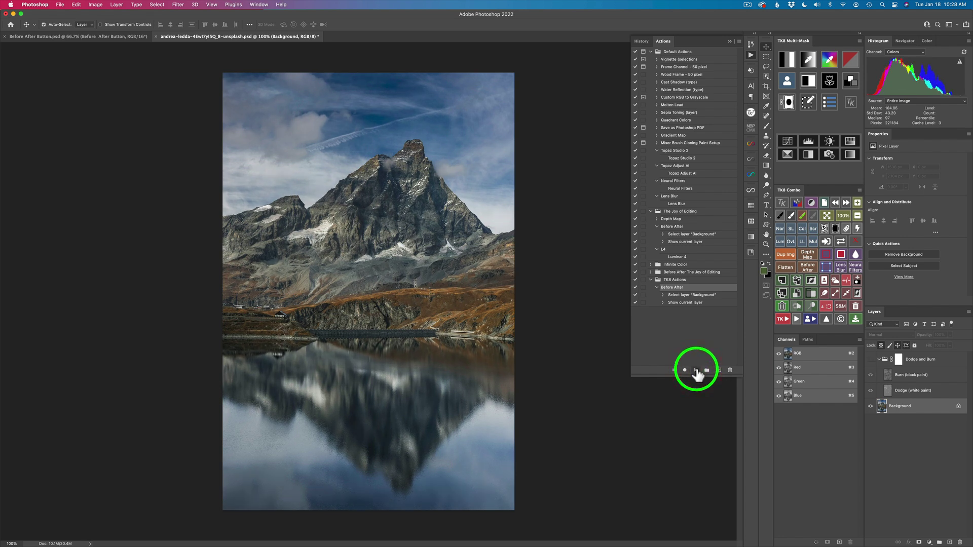
{"action": "left_click", "coordinate": [696, 371]}
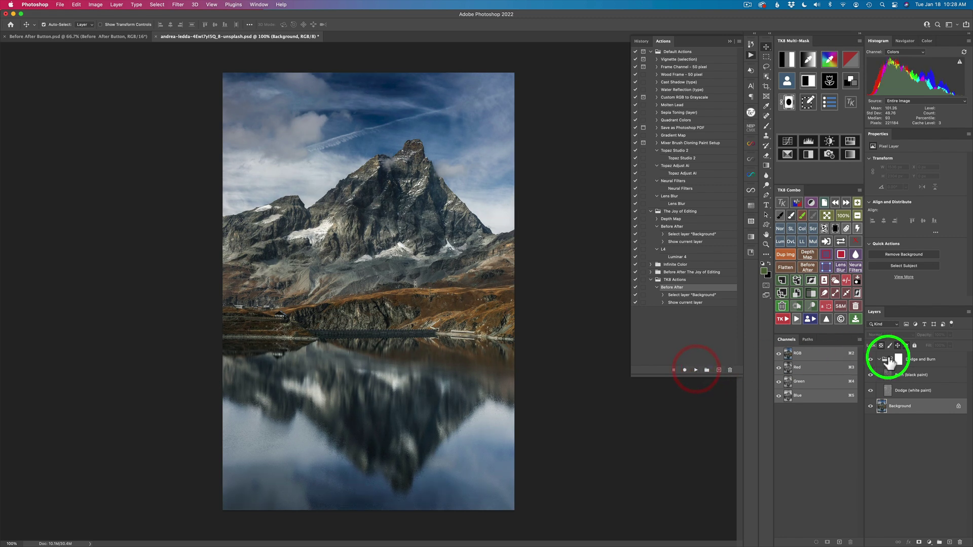
{"action": "left_click", "coordinate": [929, 364]}
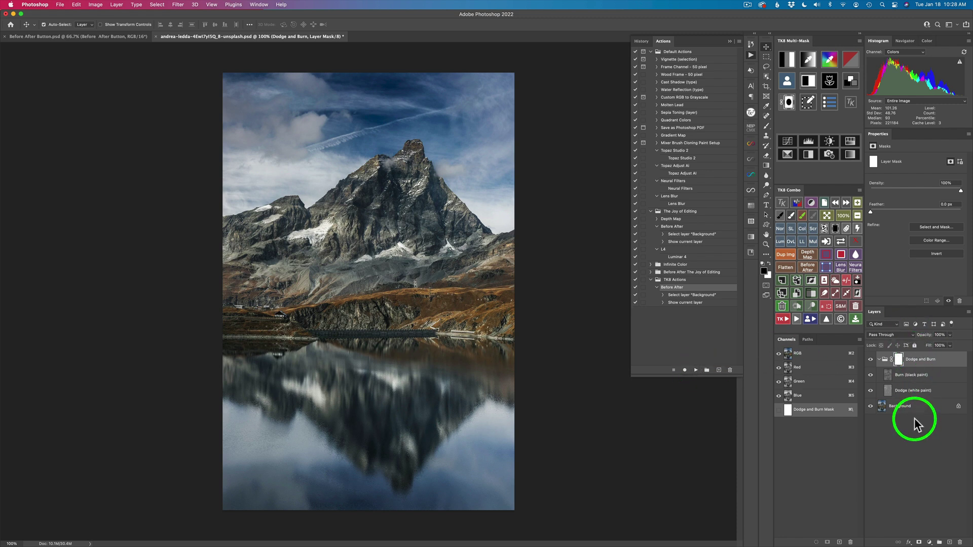
{"action": "left_click", "coordinate": [696, 370]}
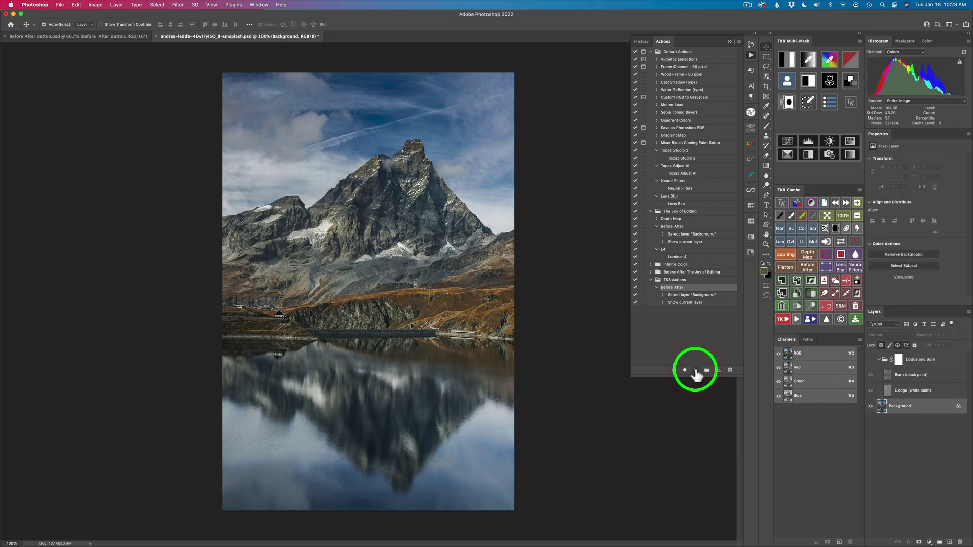
{"action": "left_click", "coordinate": [696, 372]}
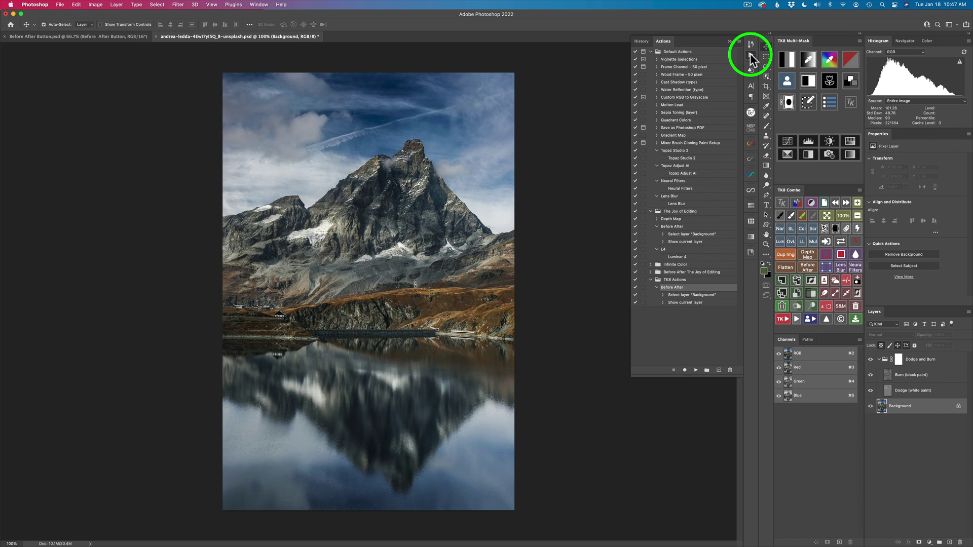
Collapse the Actions panel back into the dock.
{"action": "left_click", "coordinate": [750, 55]}
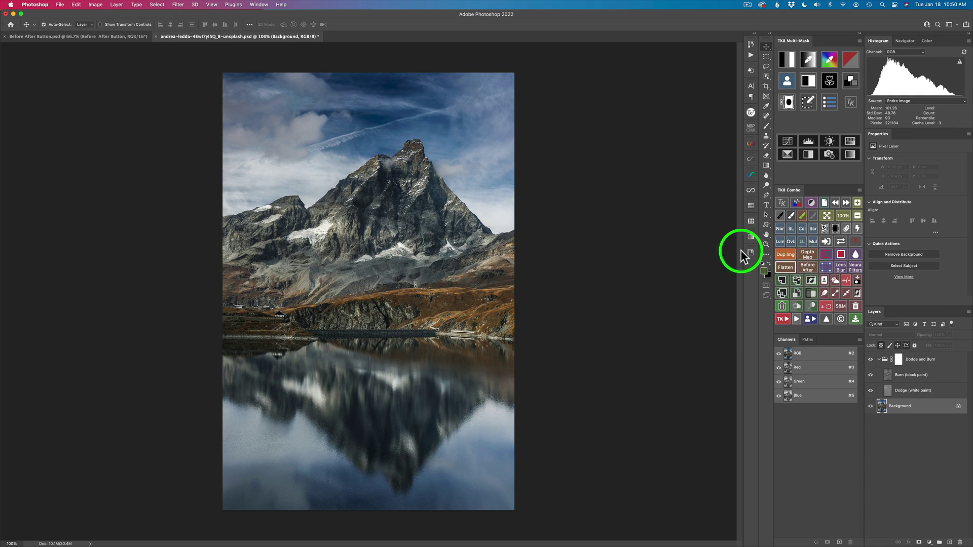
Open the TK8 Cx panel from Plugins > TK8 Cx and move it beside the image.
{"action": "left_click", "coordinate": [236, 6]}
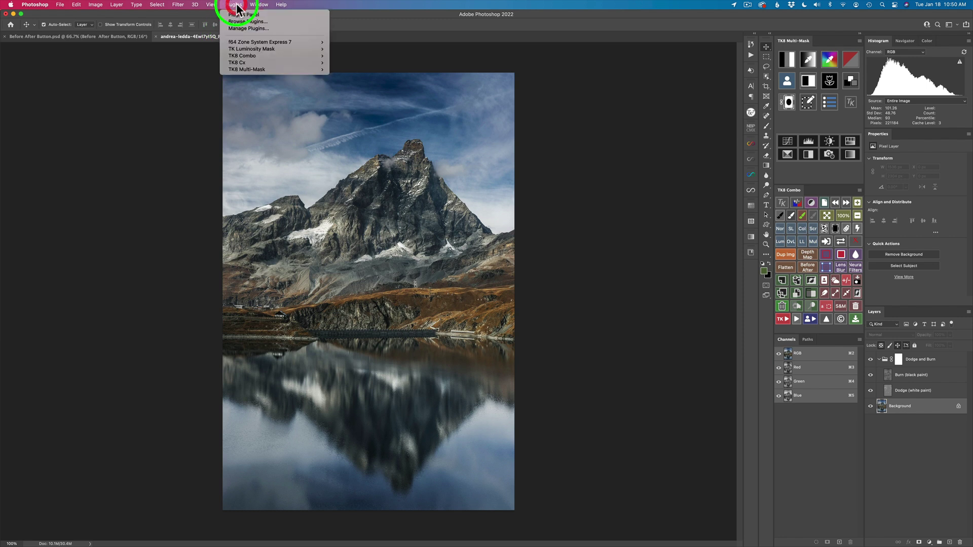
{"action": "mouse_move", "coordinate": [259, 61]}
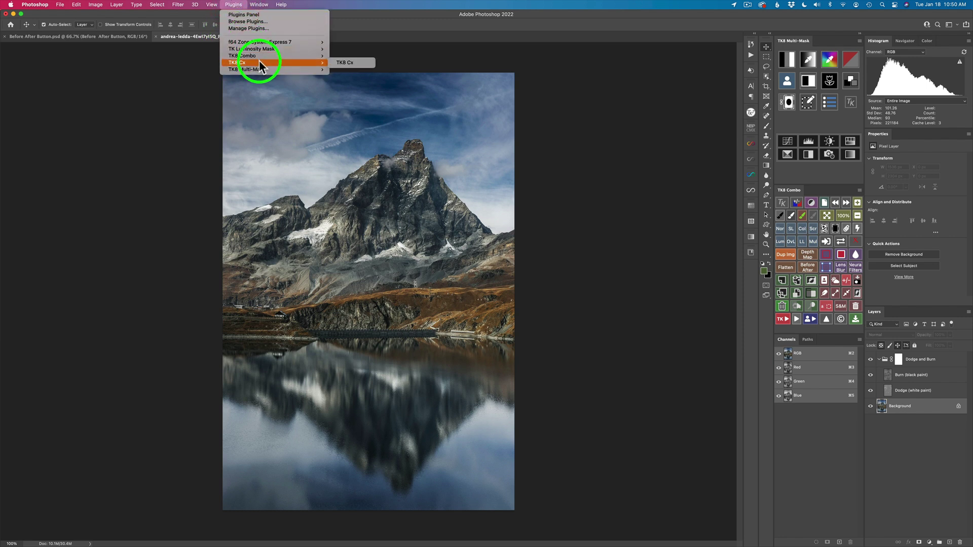
{"action": "left_click", "coordinate": [339, 62]}
{"action": "left_click_drag", "start_coordinate": [476, 154], "coordinate": [648, 142]}
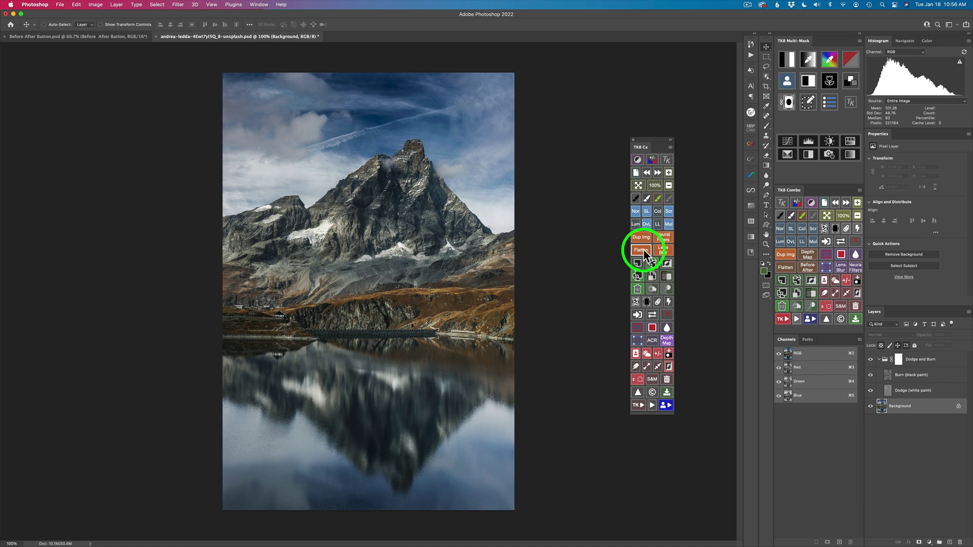
Assign the Before After action from the TK8 Actions set to a TK8 Cx panel button.
{"action": "right_click", "coordinate": [644, 250]}
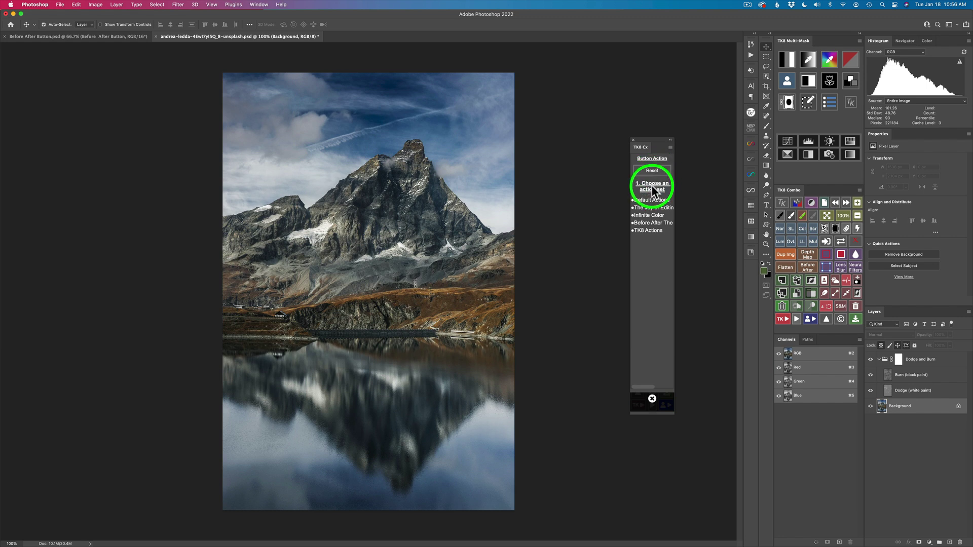
{"action": "left_click", "coordinate": [648, 231]}
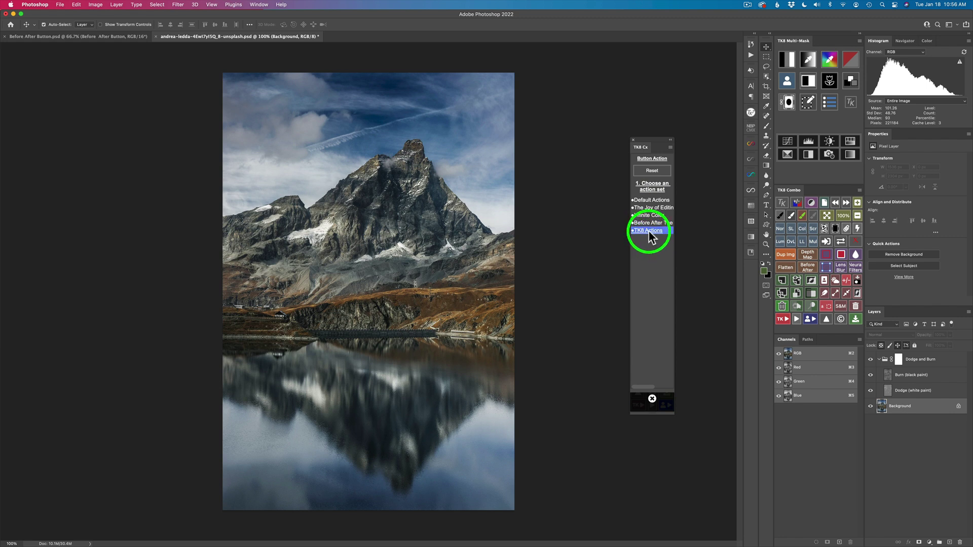
{"action": "left_click", "coordinate": [649, 231]}
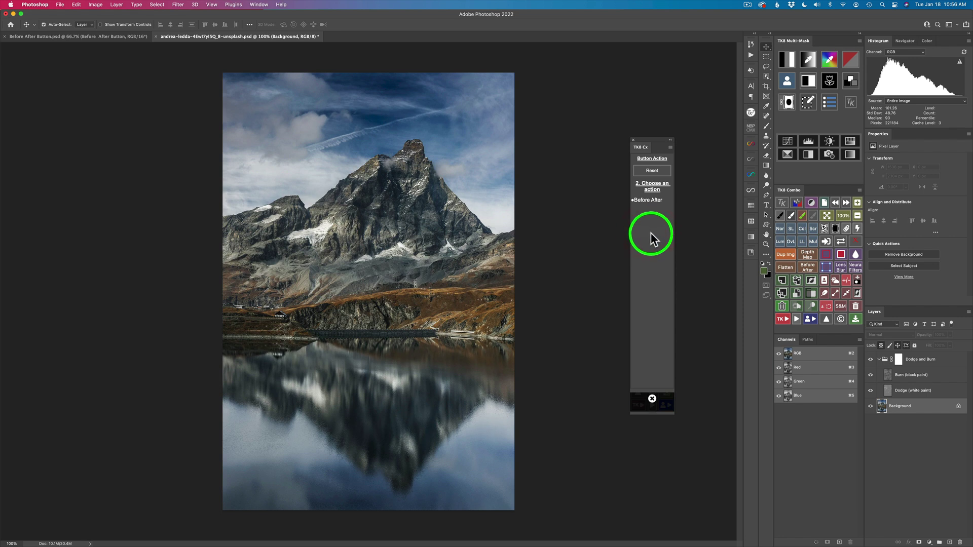
{"action": "left_click", "coordinate": [652, 202]}
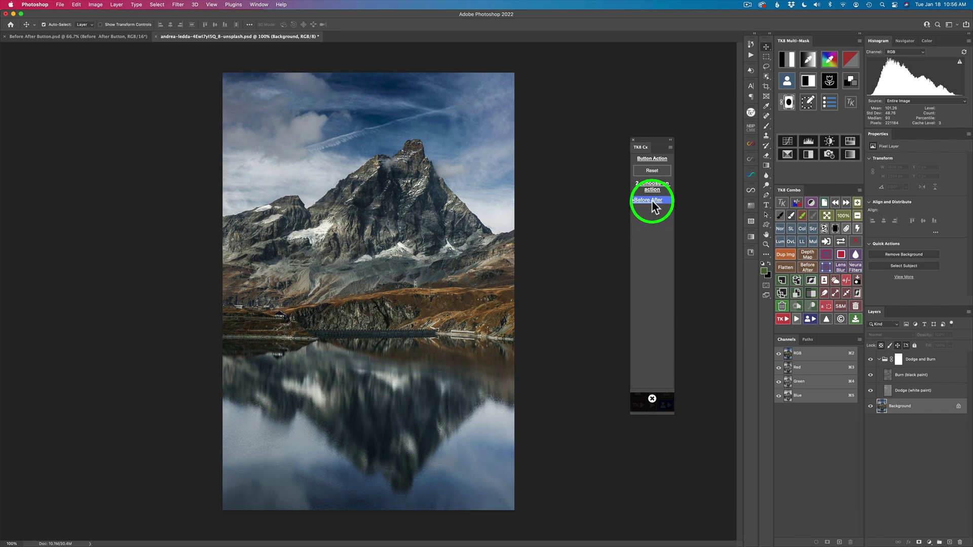
Confirm the Before After button and toggle it to compare views, also with Dodge and Burn selected.
{"action": "left_click", "coordinate": [652, 199]}
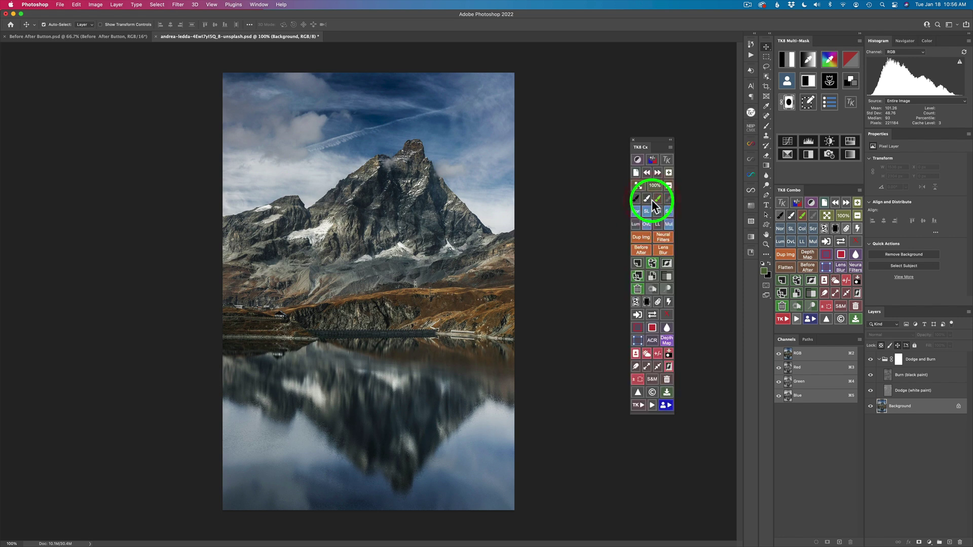
{"action": "left_click", "coordinate": [640, 249]}
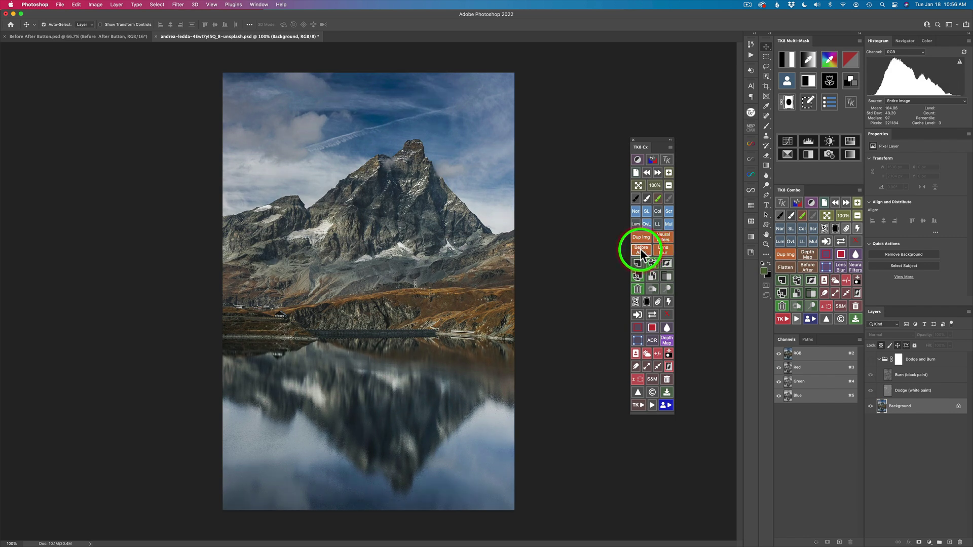
{"action": "left_click", "coordinate": [640, 249]}
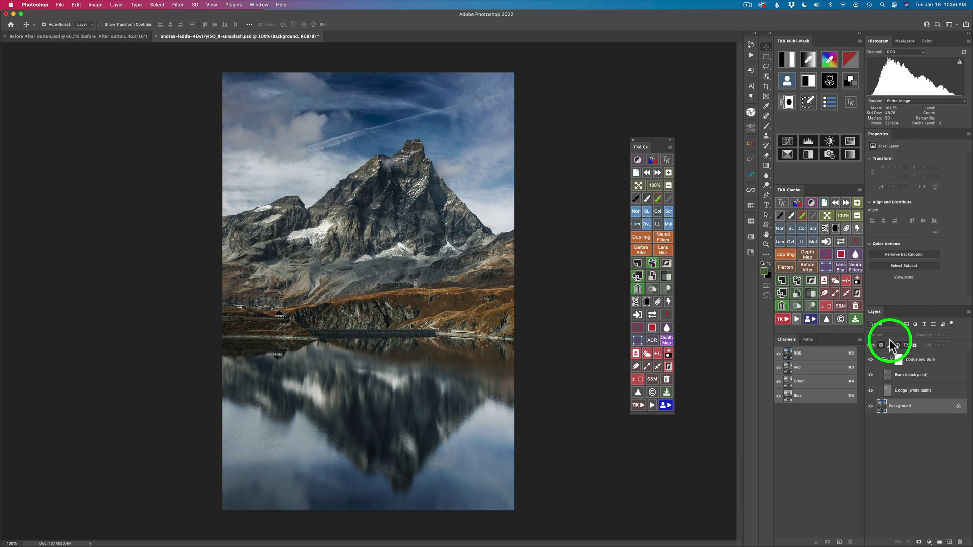
{"action": "left_click", "coordinate": [938, 361]}
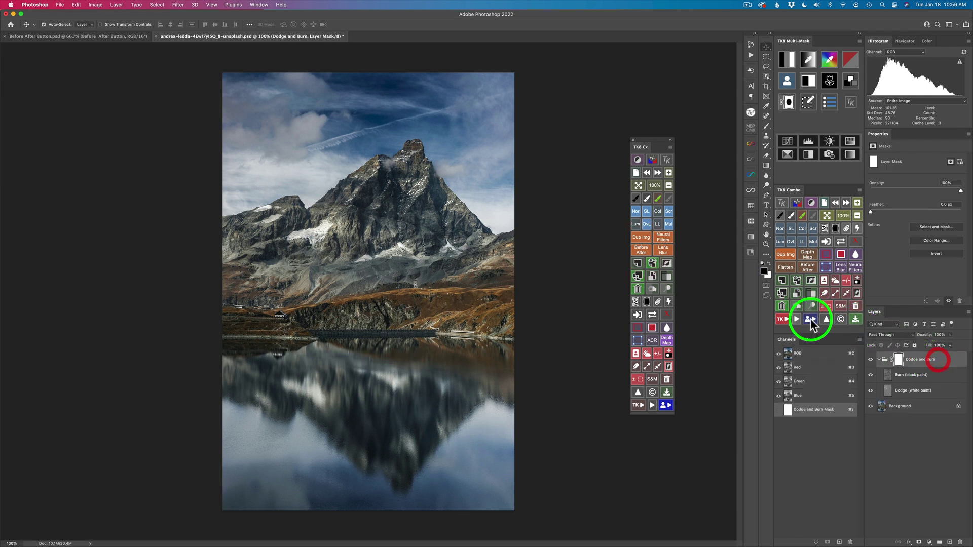
{"action": "left_click", "coordinate": [641, 248]}
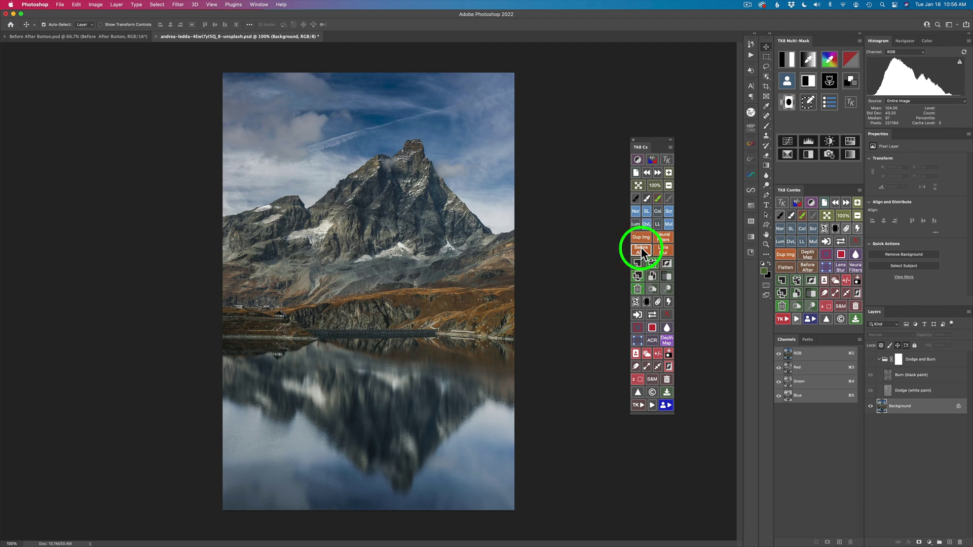
{"action": "left_click", "coordinate": [641, 247]}
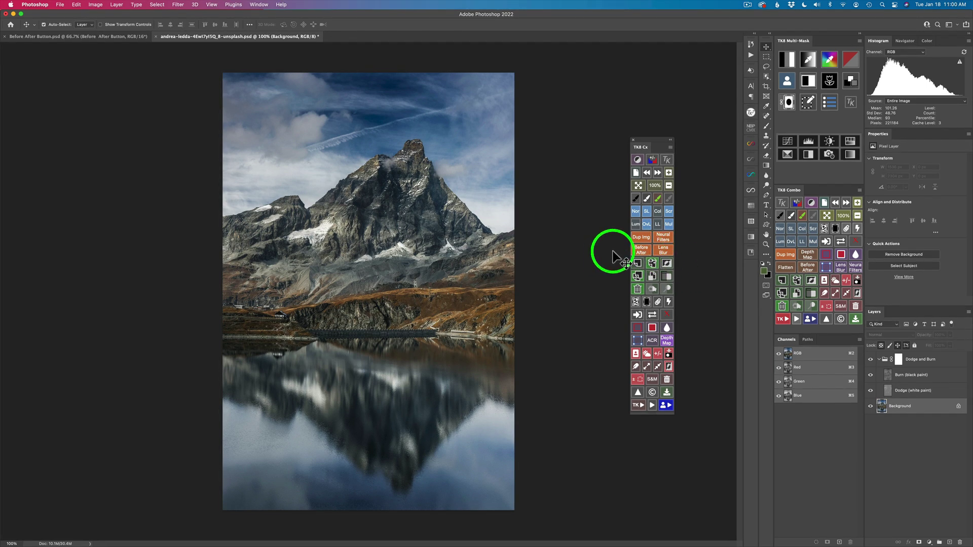
Reset the button, reassign TK8 Actions > Before After to it, and toggle it twice to test.
{"action": "right_click", "coordinate": [642, 247]}
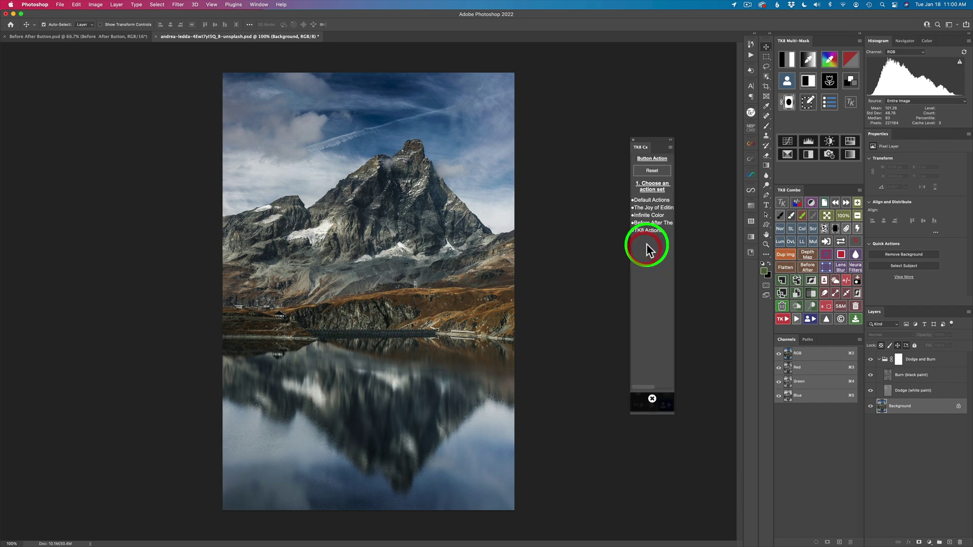
{"action": "left_click", "coordinate": [653, 171]}
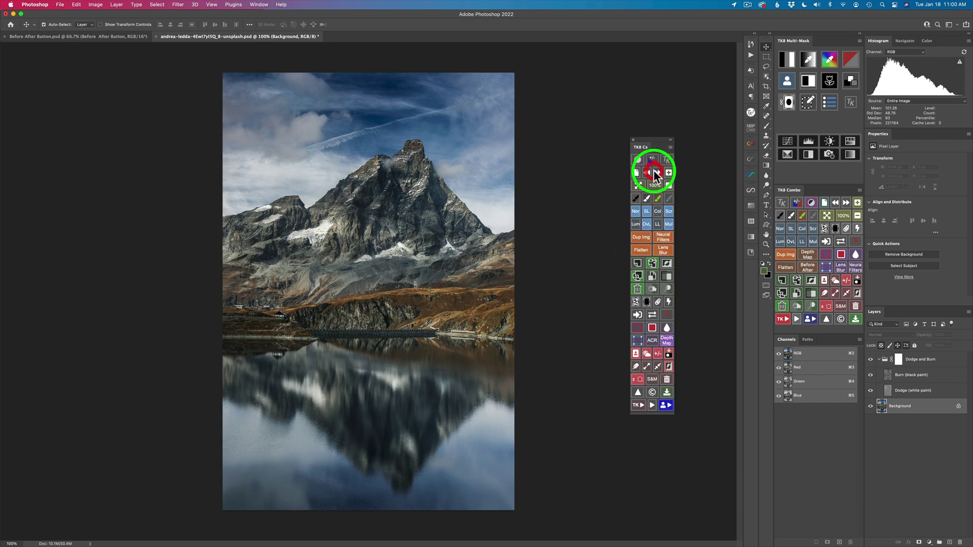
{"action": "right_click", "coordinate": [642, 248]}
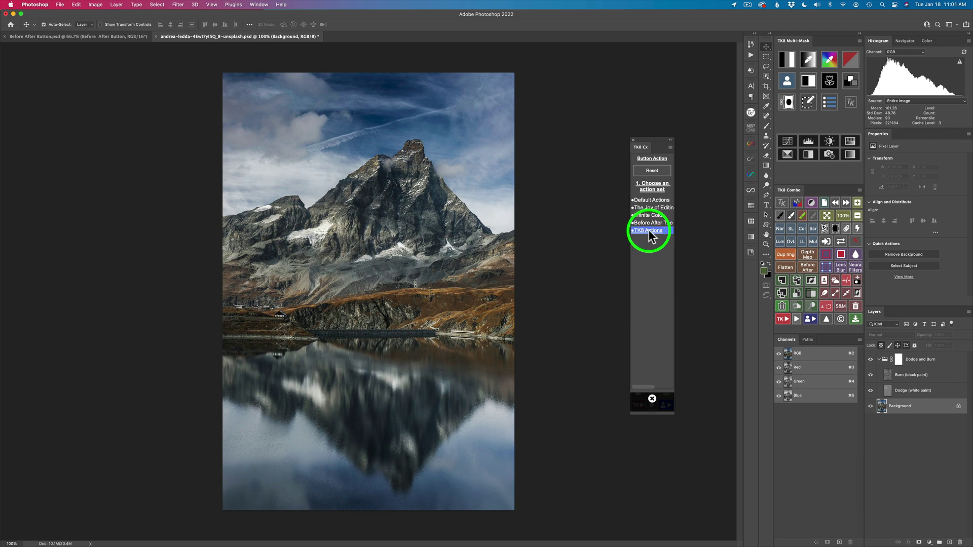
{"action": "left_click", "coordinate": [649, 229]}
{"action": "left_click", "coordinate": [647, 200]}
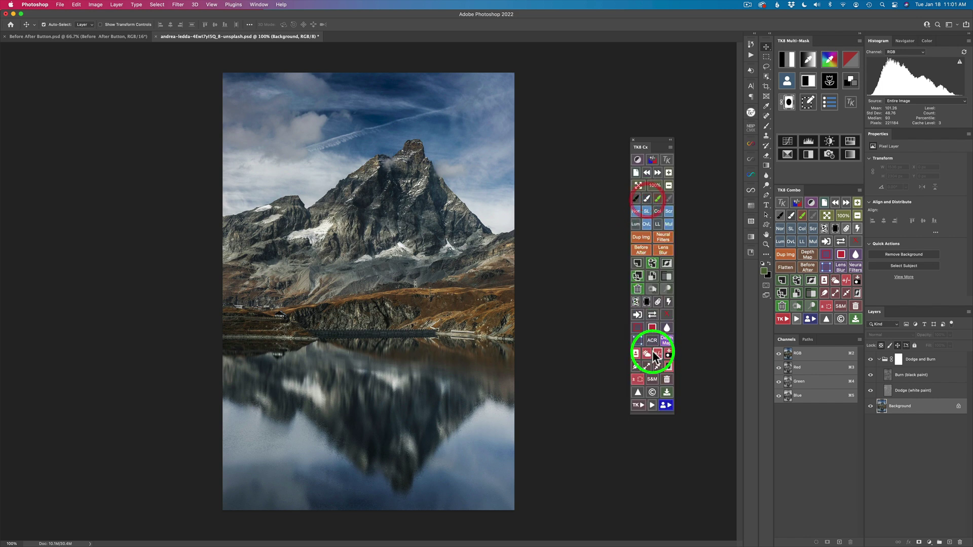
{"action": "left_click", "coordinate": [641, 248]}
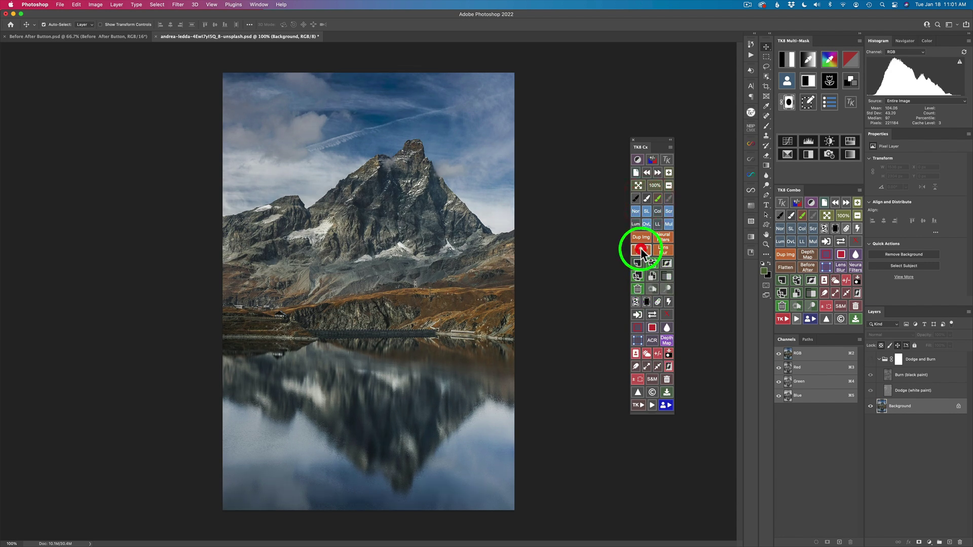
{"action": "left_click", "coordinate": [641, 248]}
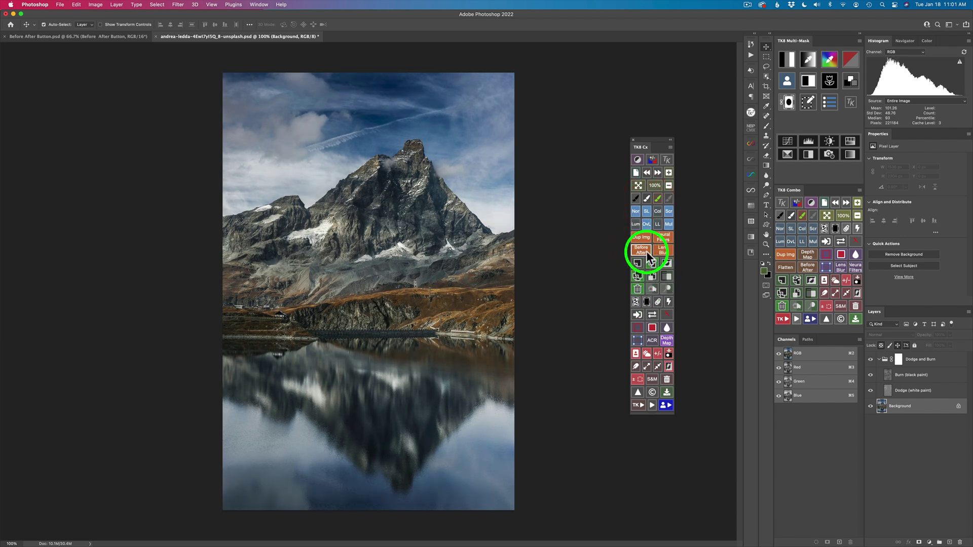